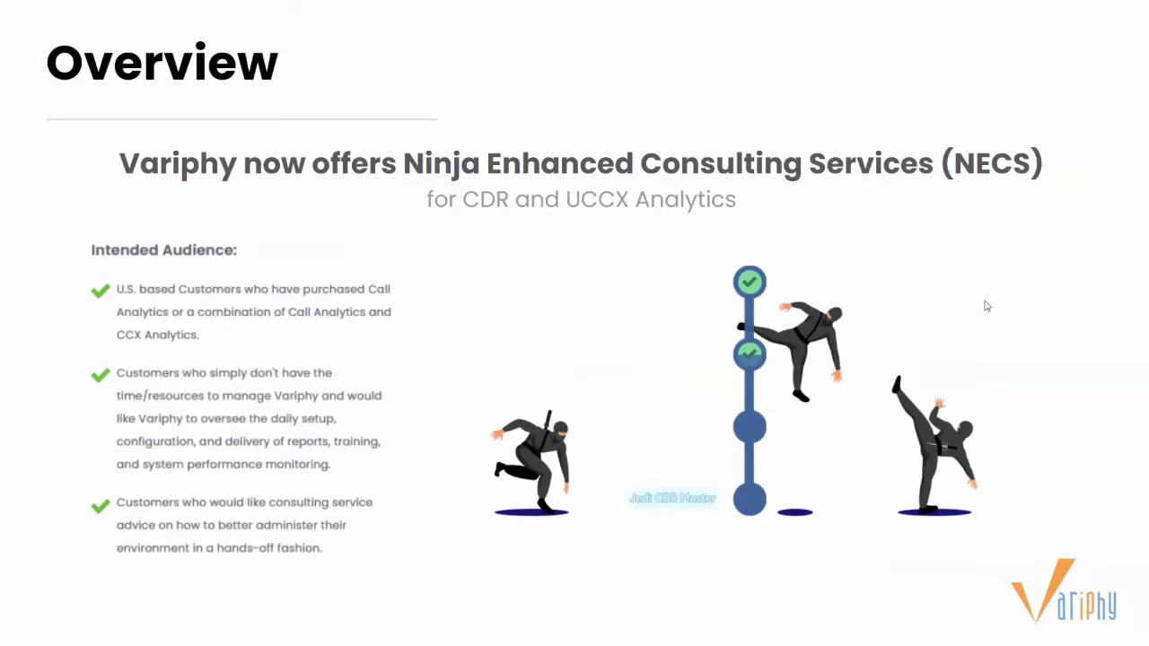
Advance to the Live Demo slide and bring up the Variphy website in Chrome
left_click(986, 306)
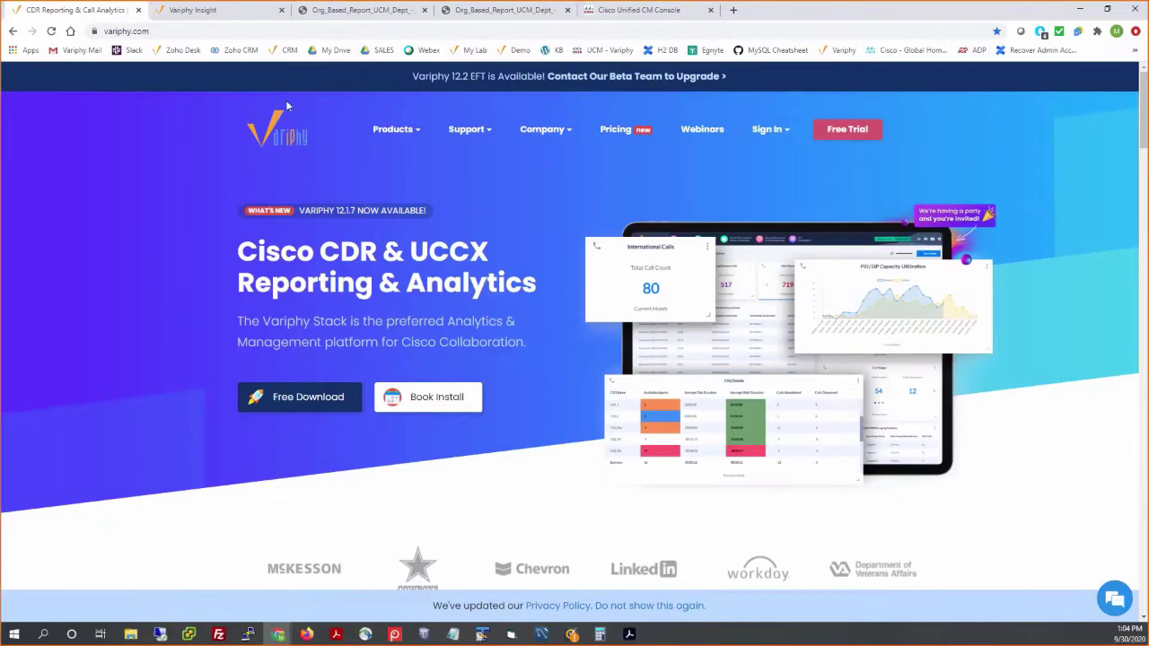
Sign in to Variphy Insight using the saved Admin login from the username autofill
left_click(226, 13)
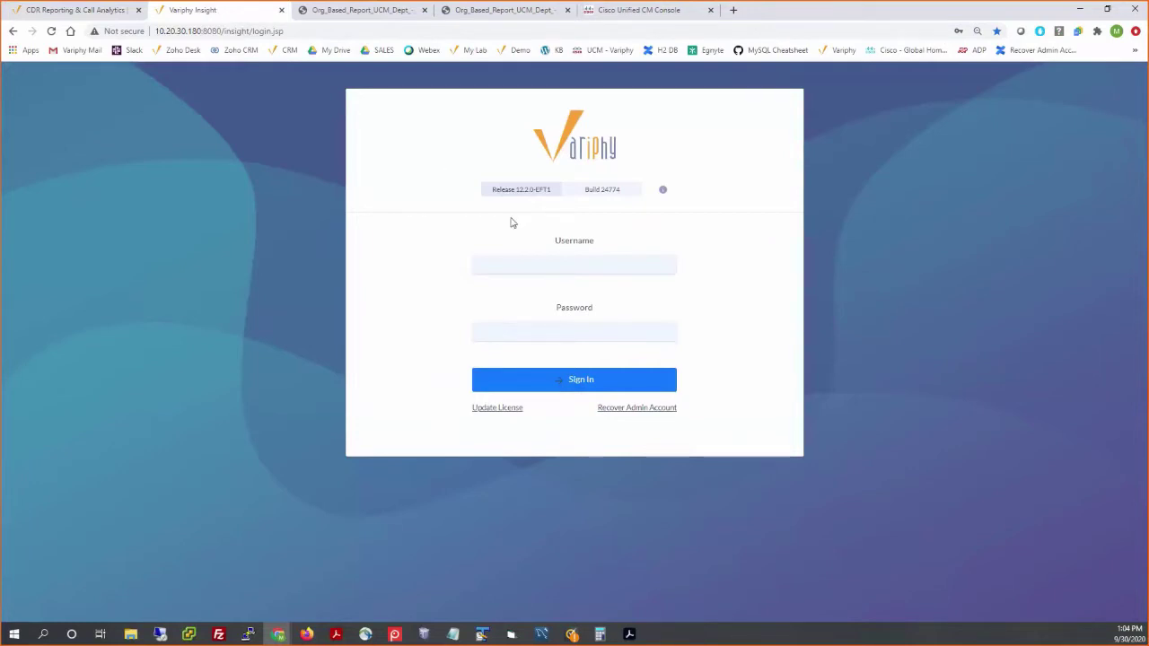
left_click(521, 263)
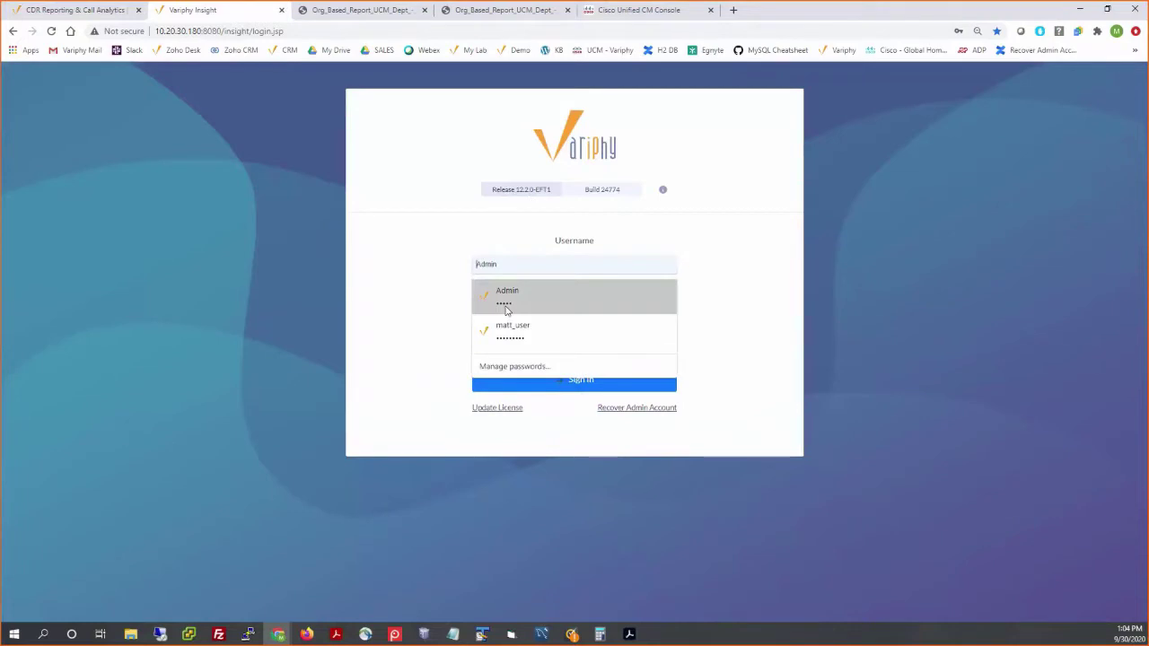
left_click(505, 302)
left_click(580, 379)
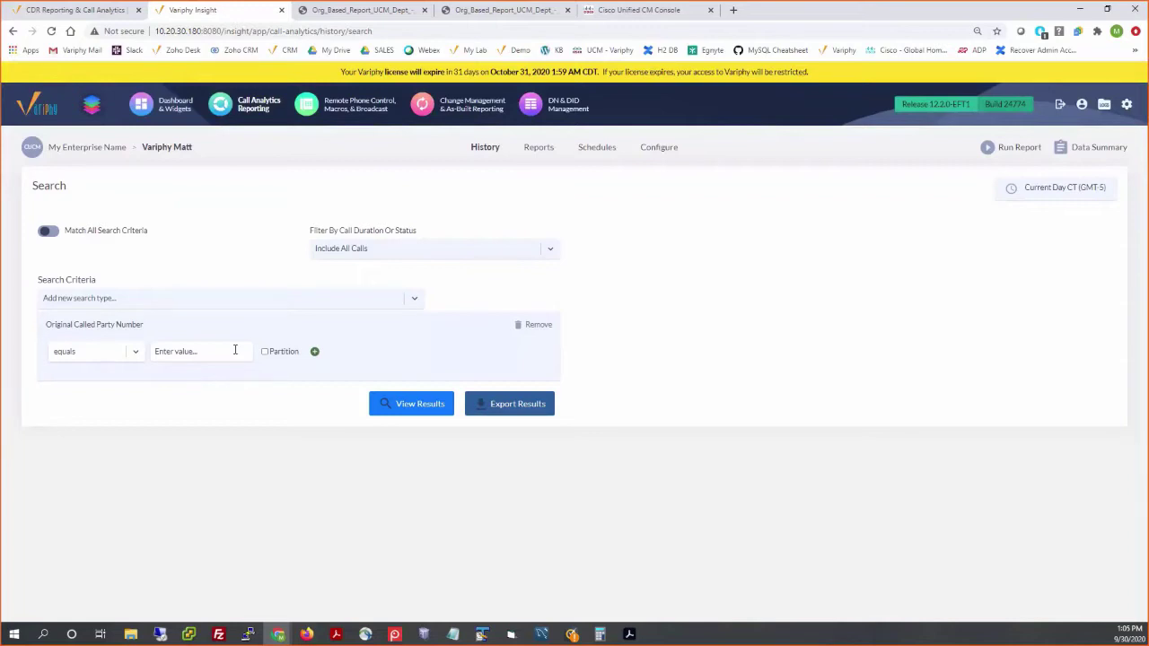
Replace the Original Called Party criterion with Calling Party or Final Called Party Number equals 1251107
left_click(535, 327)
left_click(304, 298)
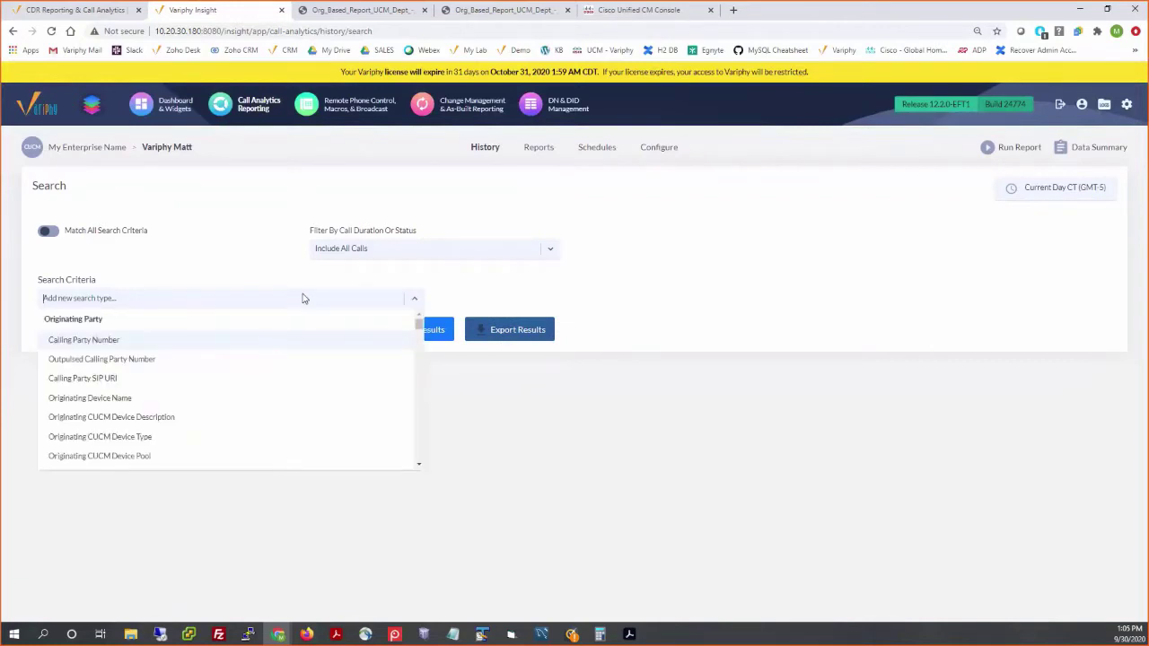
type("or final")
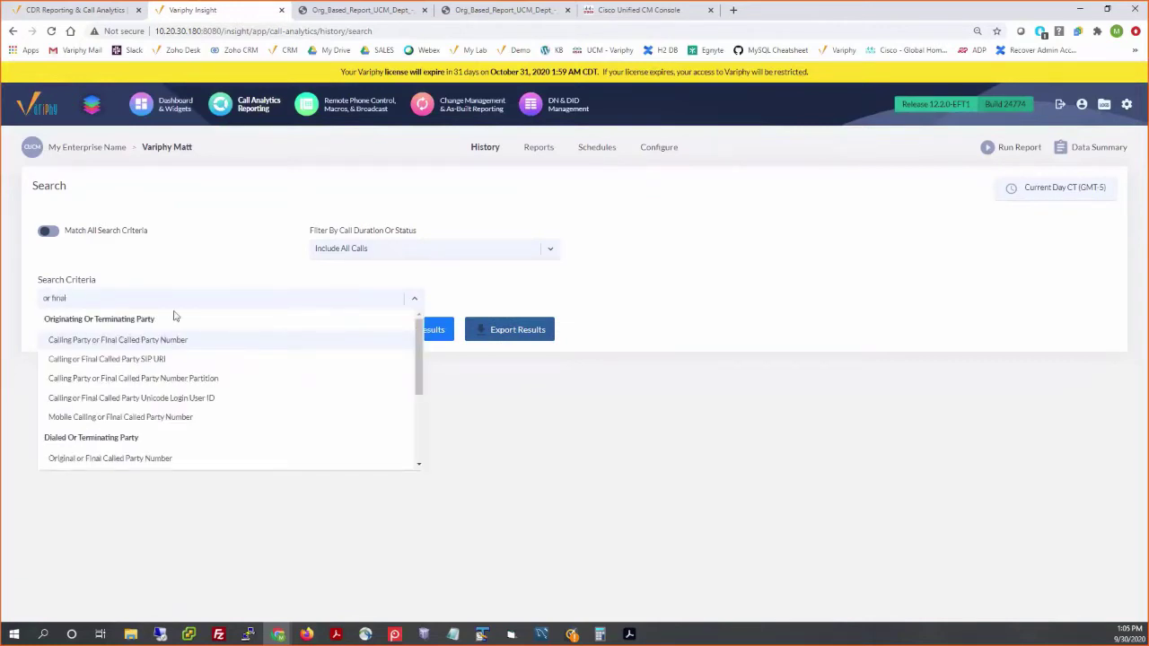
left_click(199, 342)
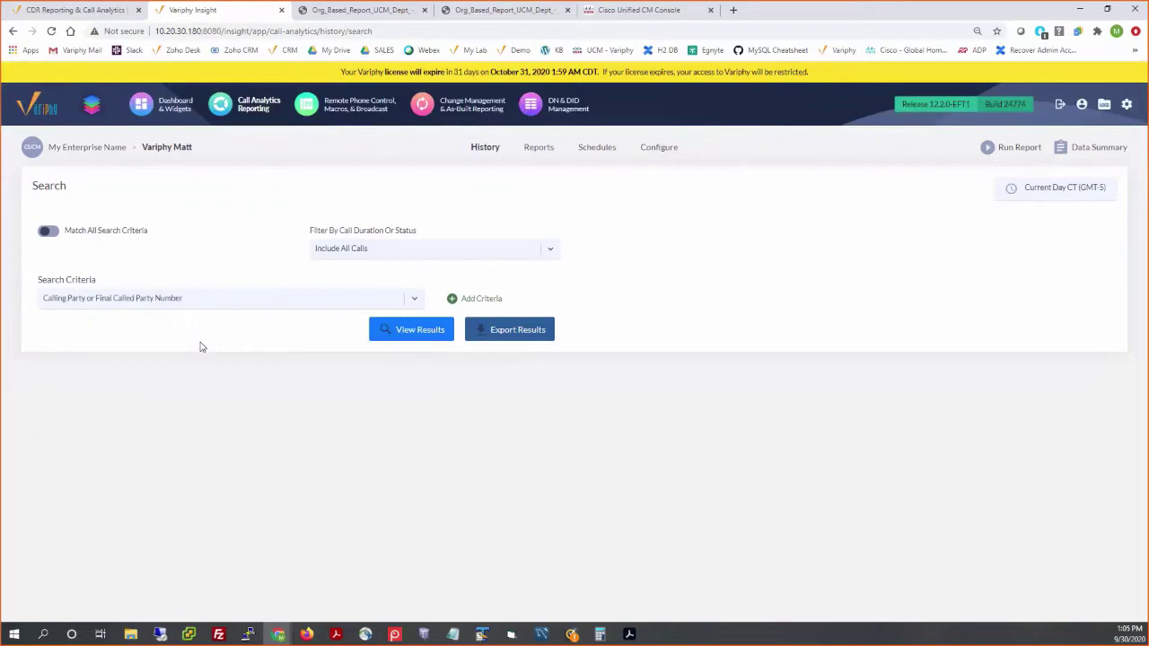
left_click(463, 302)
left_click(231, 350)
type("1251107")
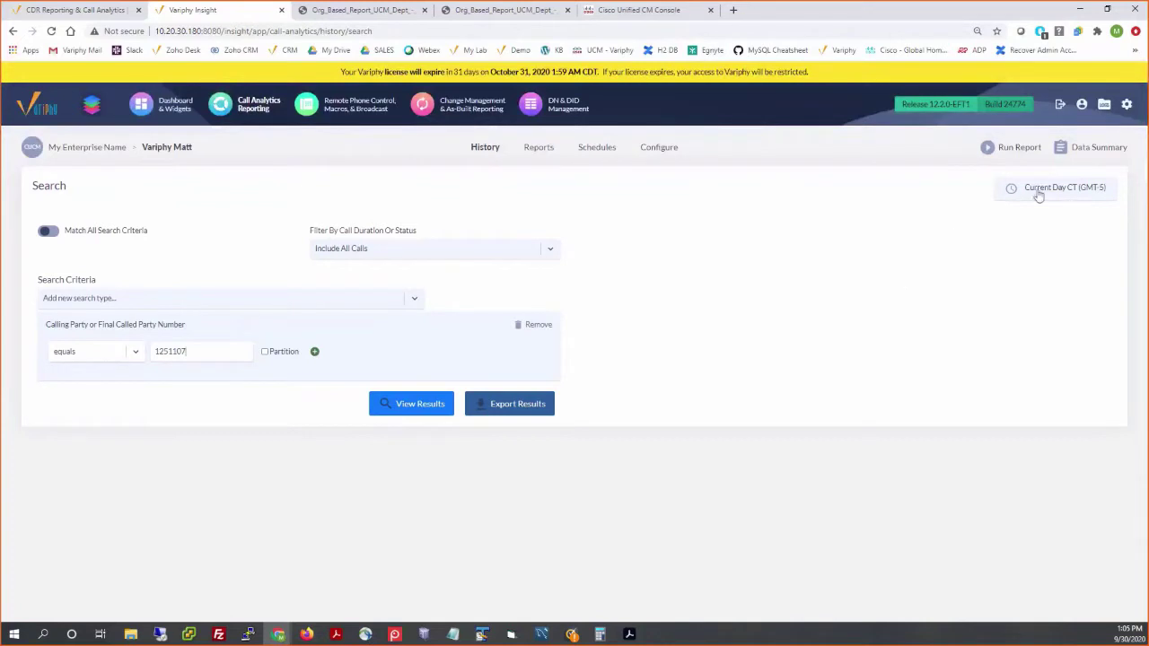
Set the search time window to Previous Month and apply it
mouse_move(1038, 196)
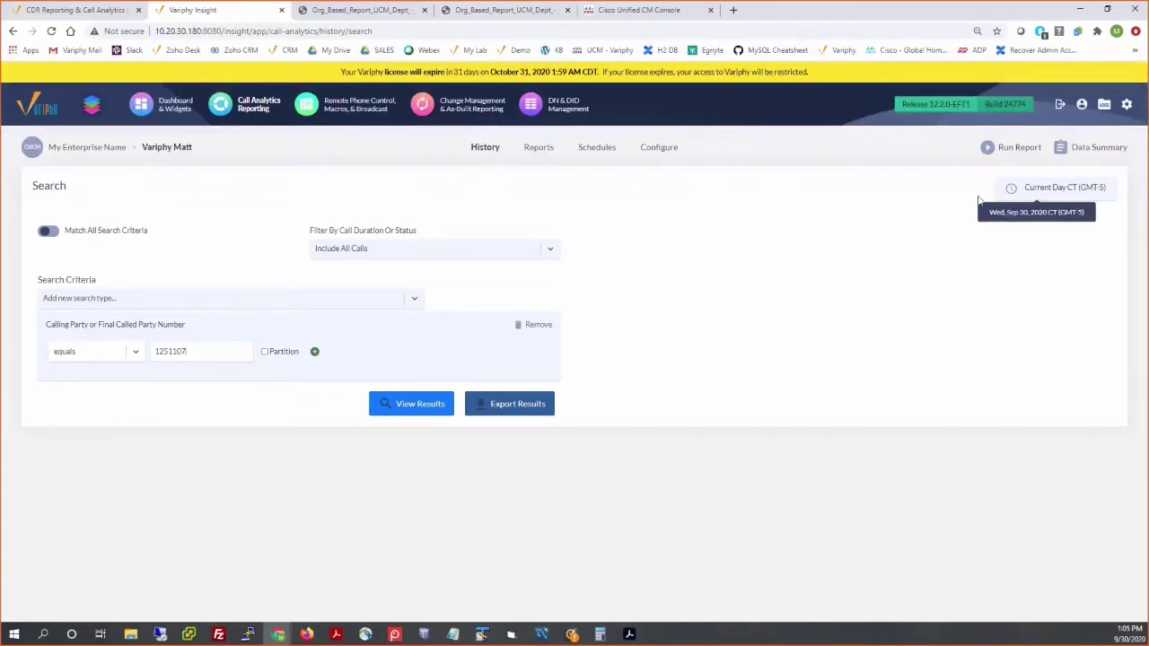
left_click(1083, 188)
left_click(428, 317)
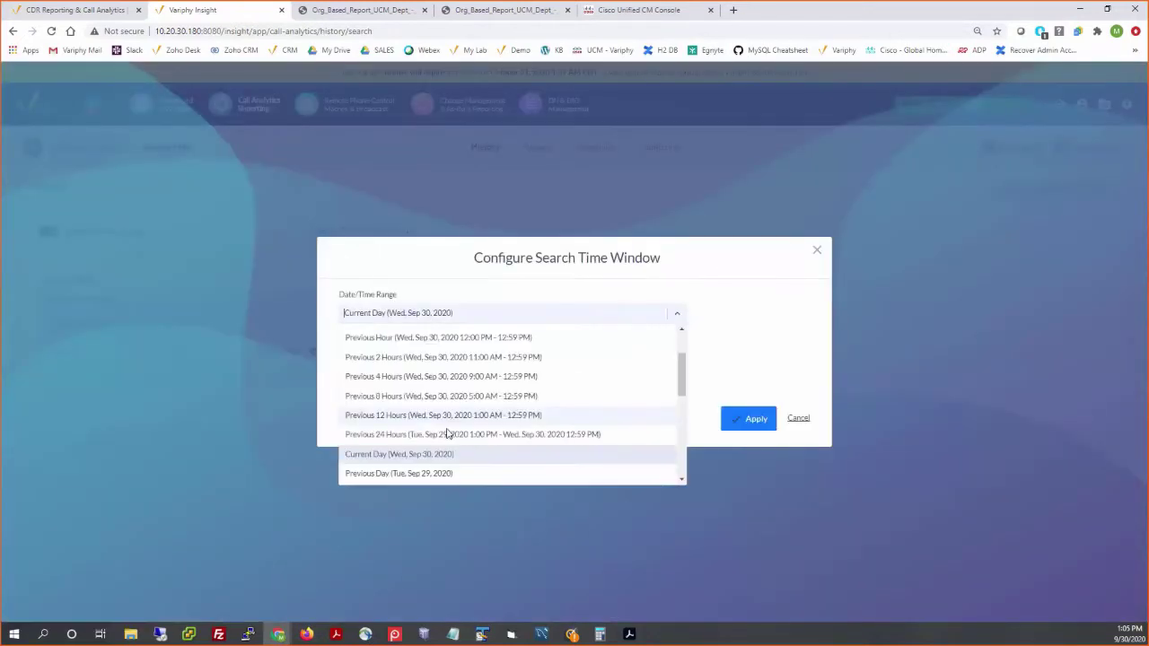
scroll(431, 422, "down", 3)
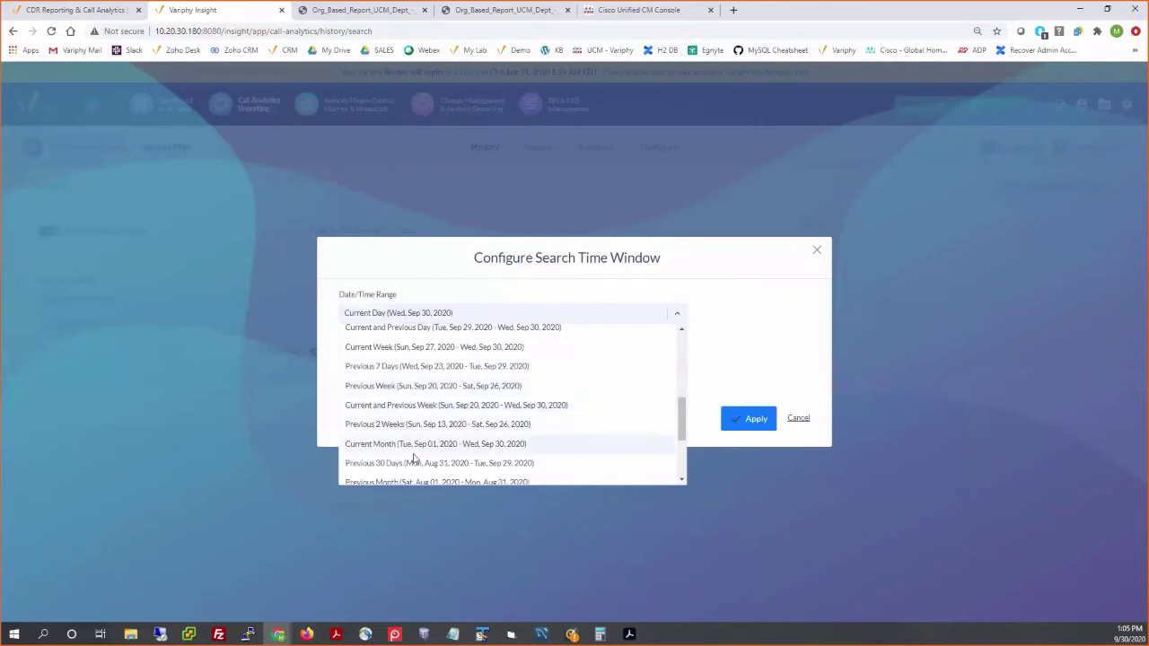
left_click(430, 482)
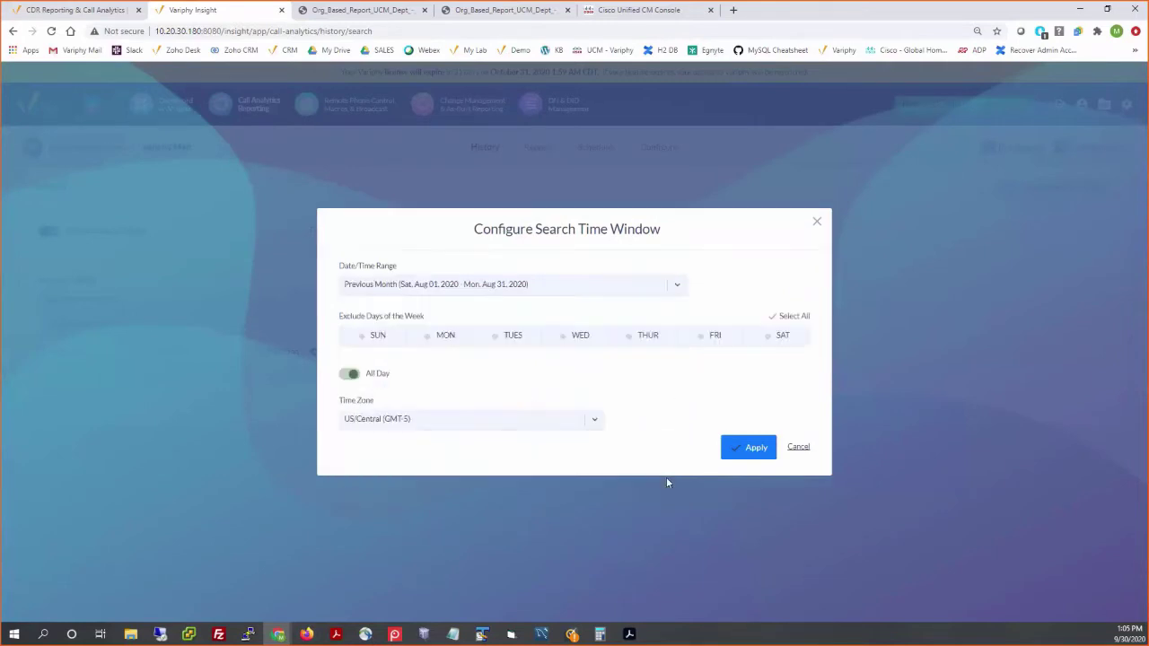
left_click(749, 446)
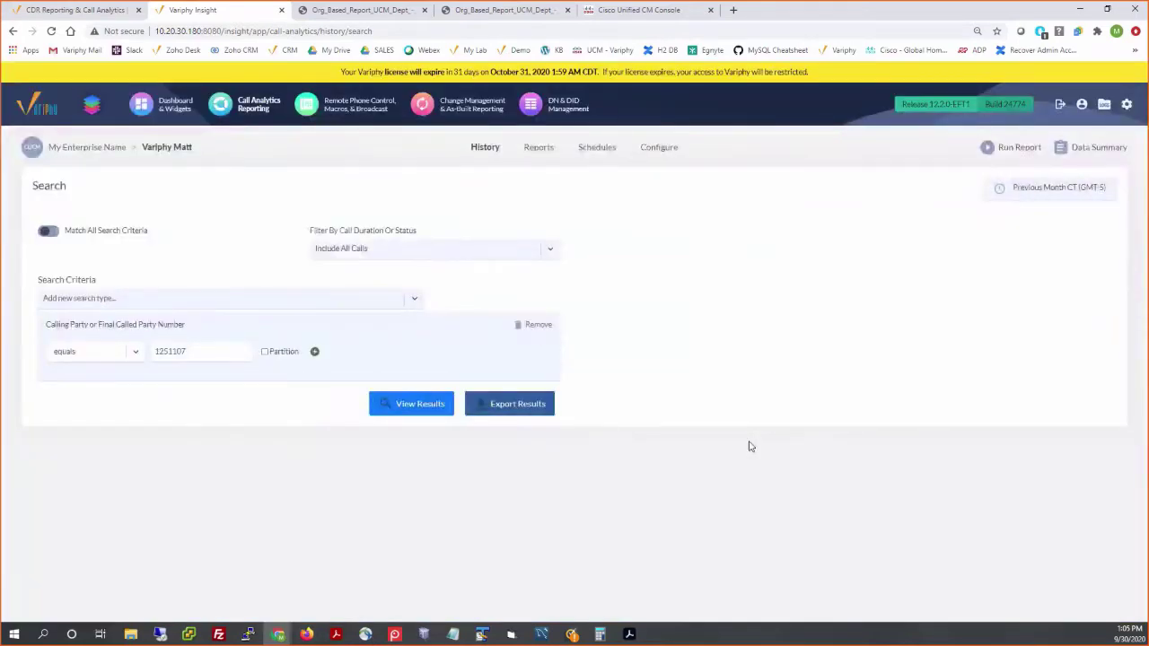
Run the search for 201 calls, view the Field department columns, and open Show/Hide Columns
left_click(404, 402)
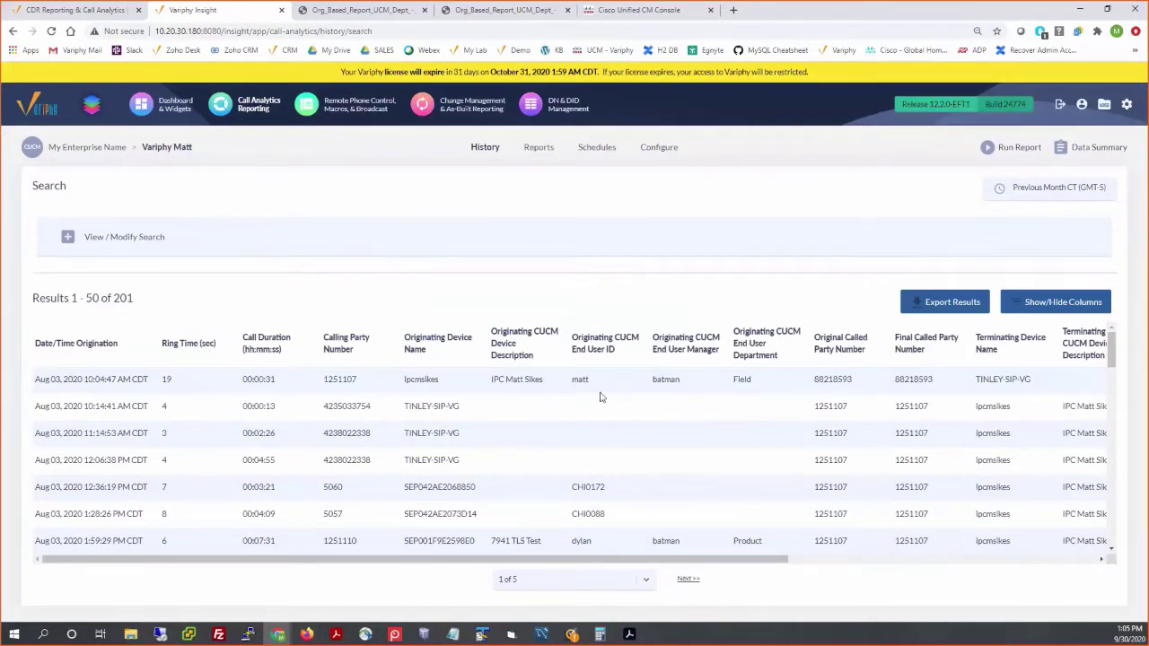
left_click_drag(735, 380, 764, 383)
left_click_drag(687, 561, 742, 570)
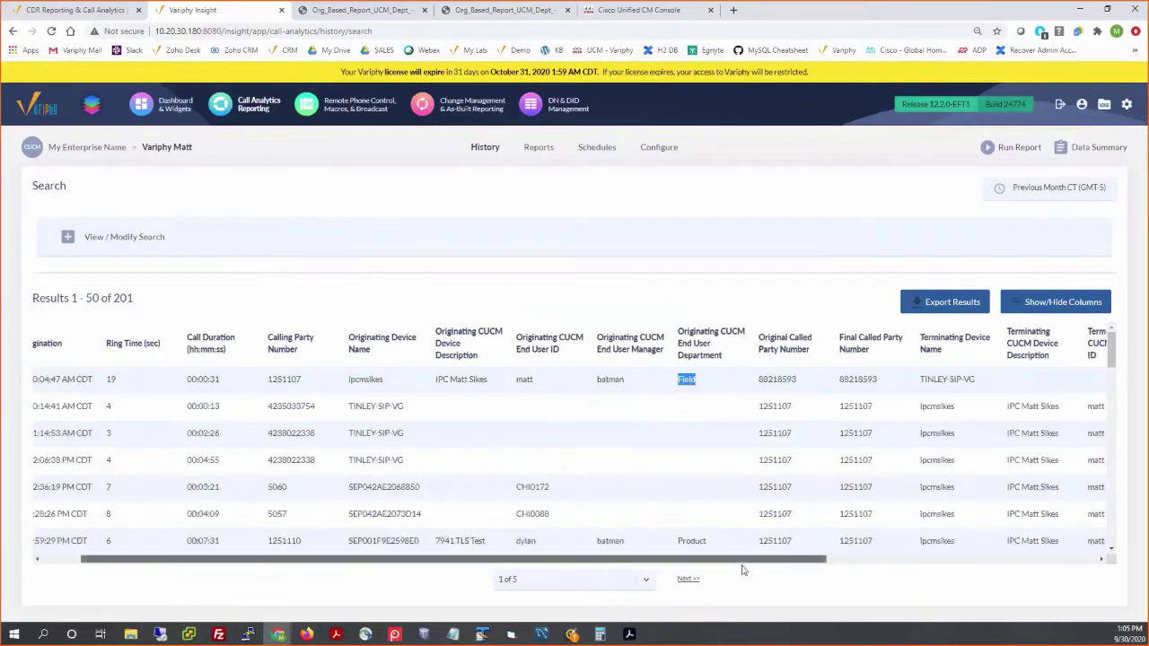
scroll(763, 561, "right", 3)
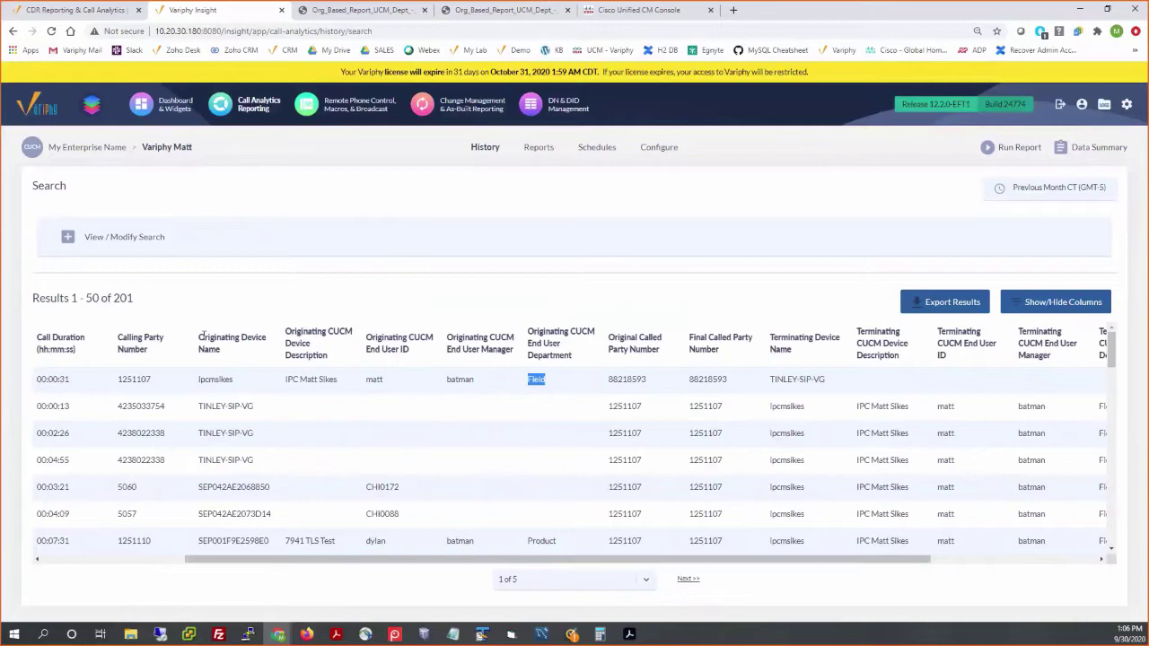
left_click(1031, 304)
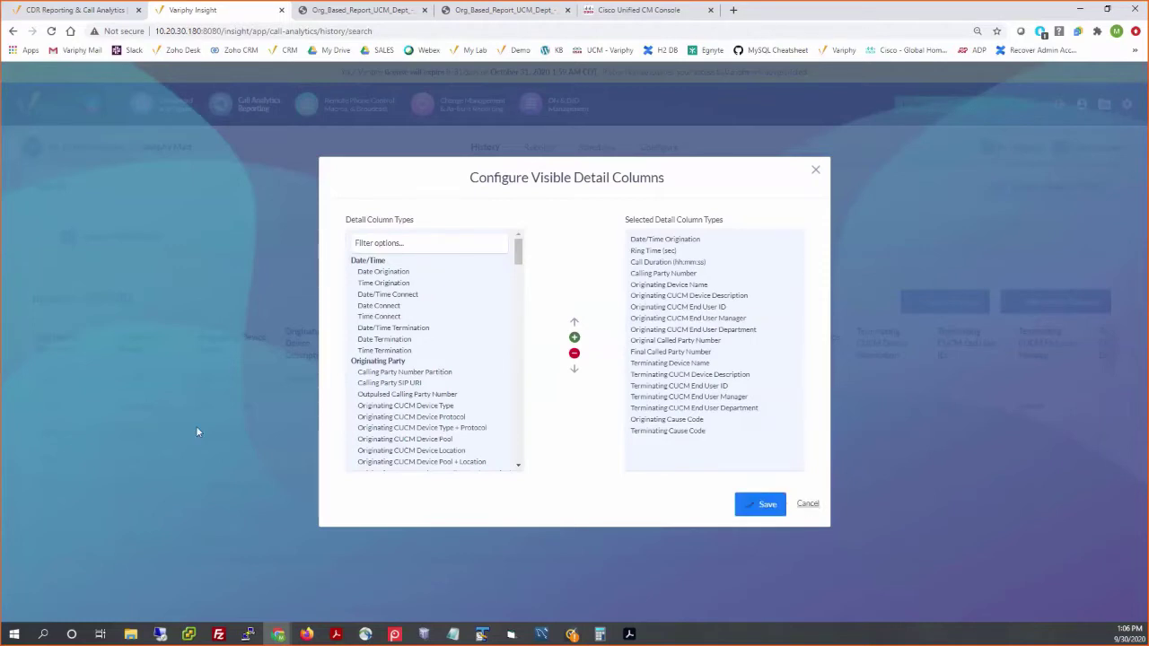
Scroll the Detail Column Types list, then cancel the dialog without changes
mouse_move(513, 251)
left_mouse_down()
mouse_move(519, 280)
mouse_move(518, 243)
left_mouse_up()
left_click(806, 506)
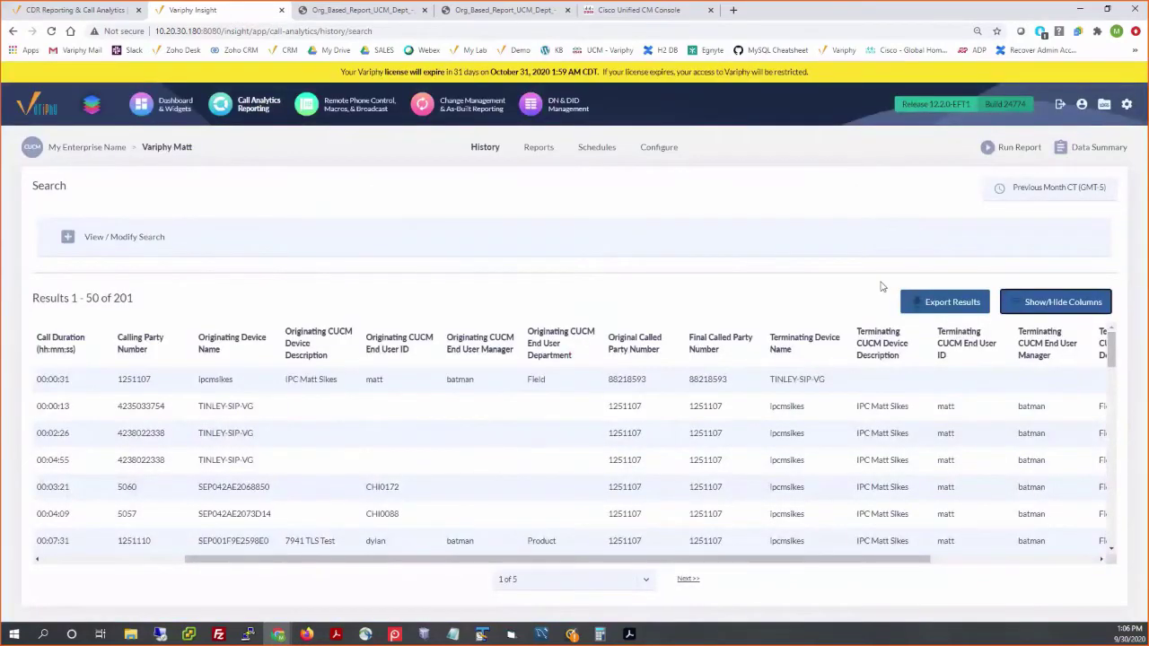
In My Account, set the CUCM Call Analytics Label Set to the custom set and save
left_click(1082, 105)
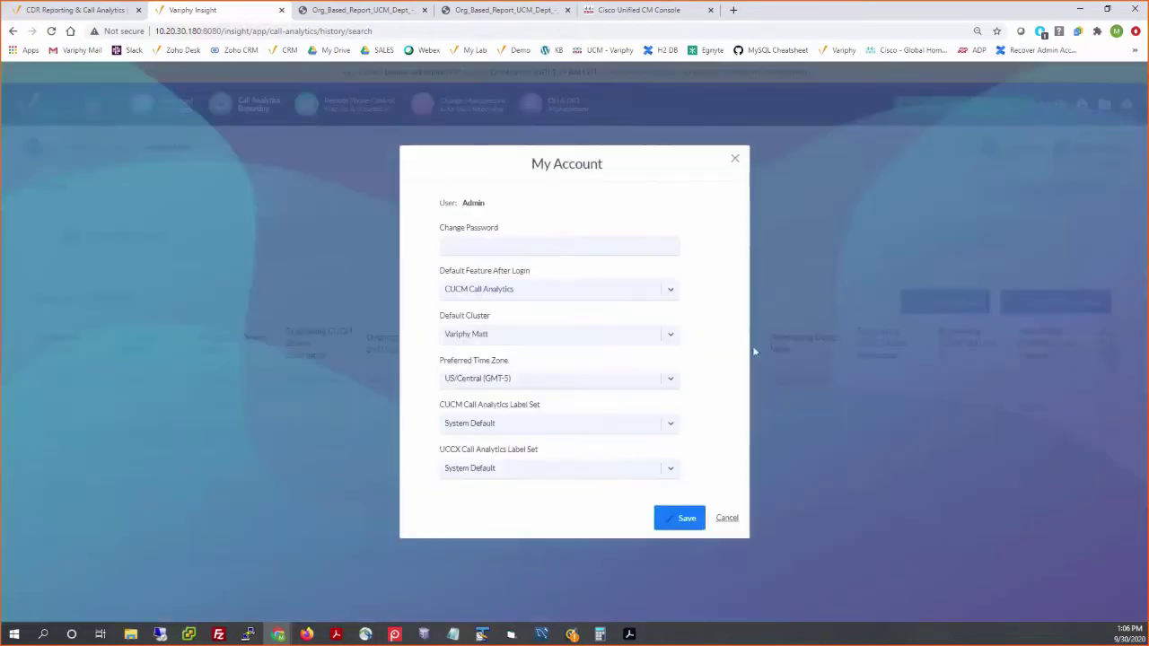
left_click(493, 429)
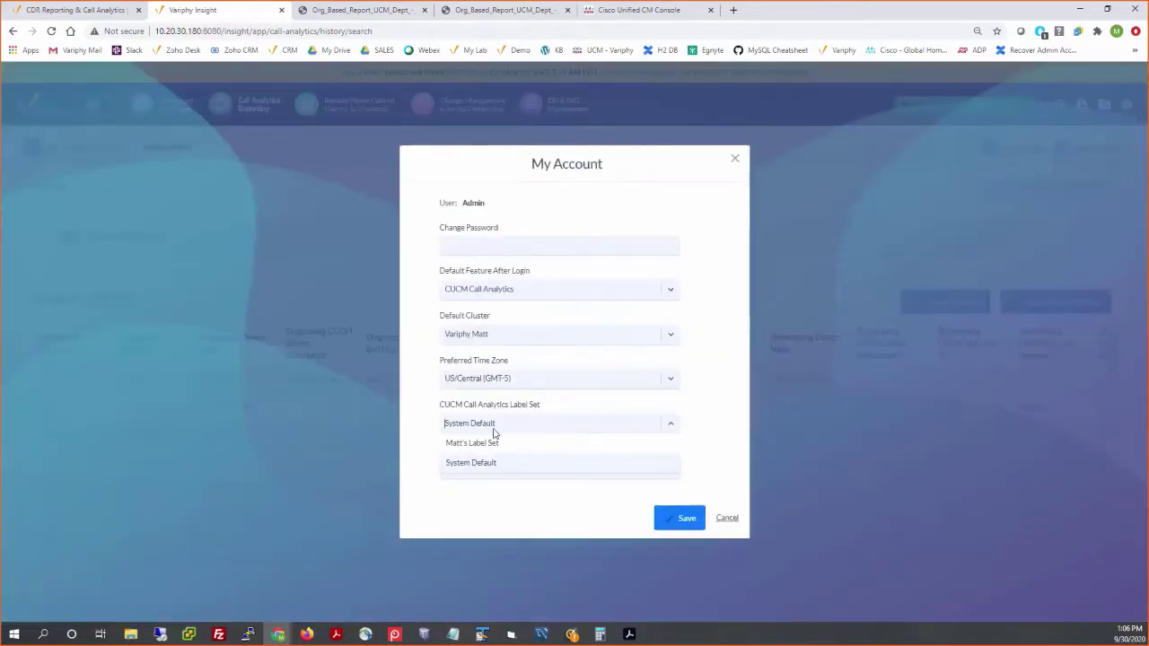
left_click(476, 446)
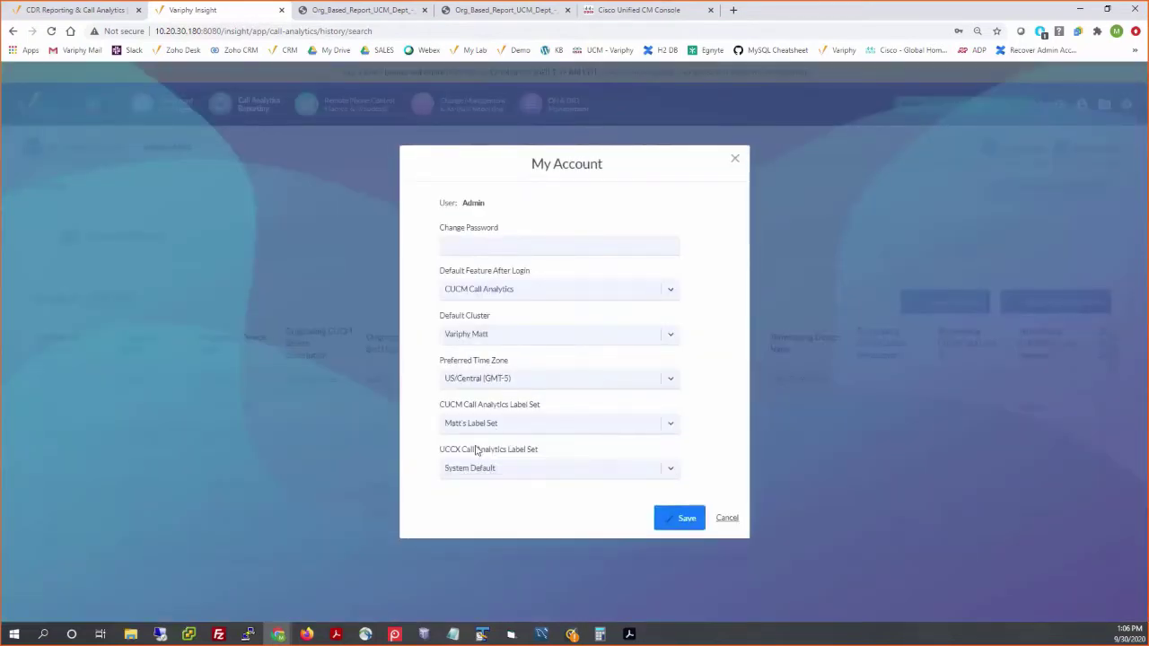
left_click(687, 518)
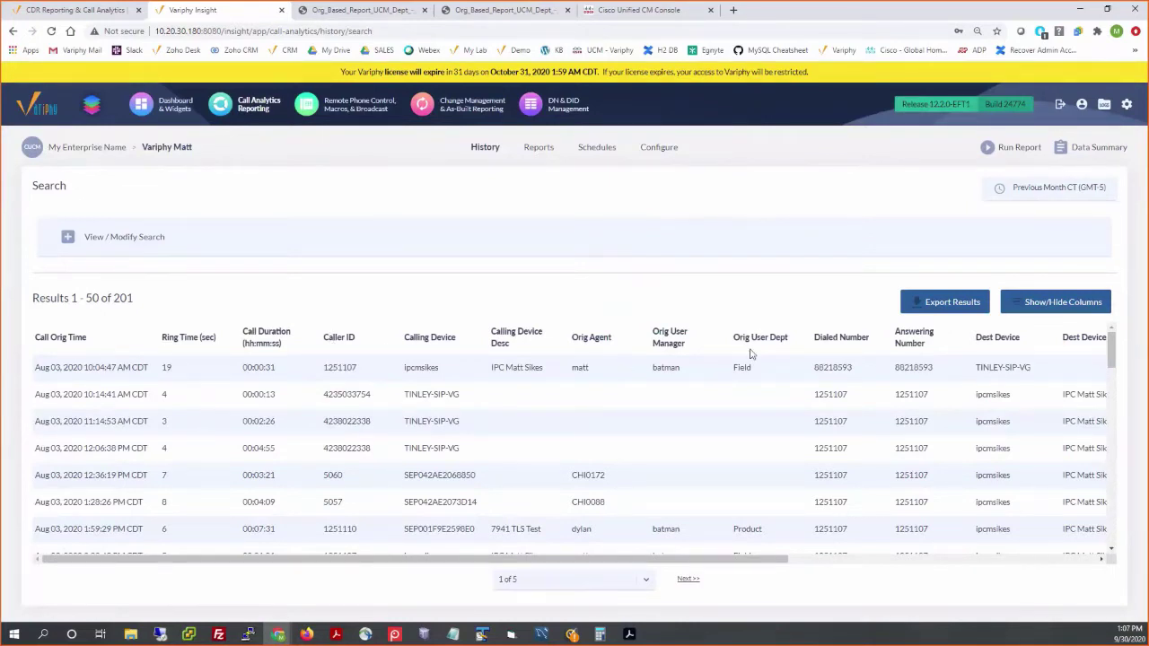
left_click_drag(734, 367, 759, 371)
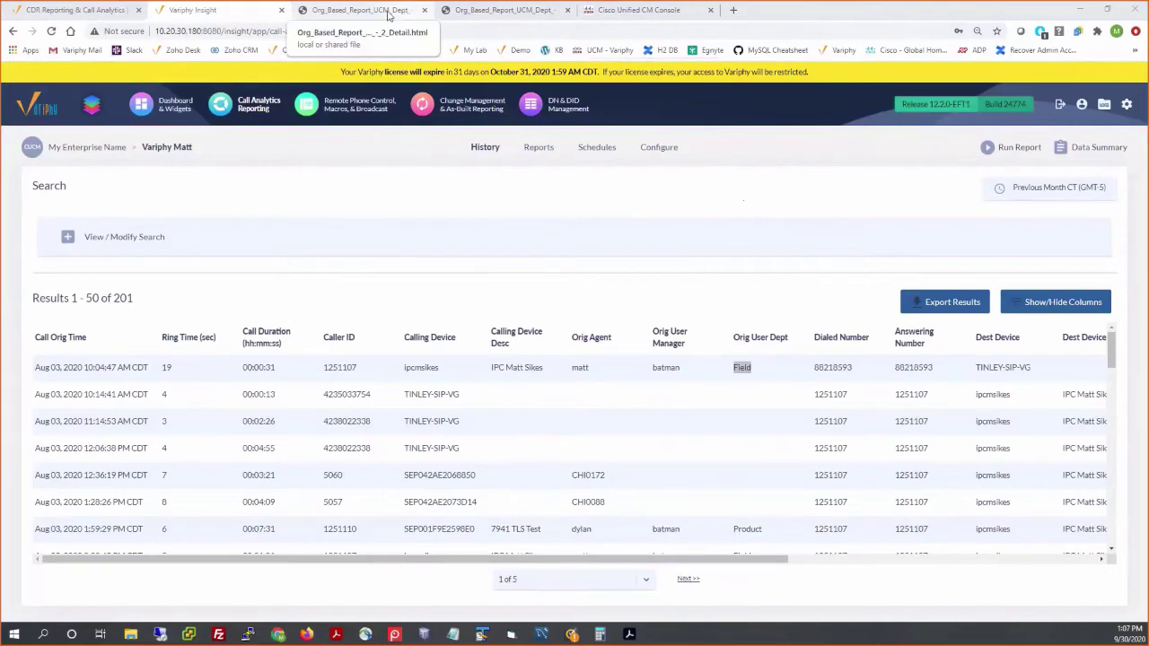
Log in to the Unified CM console as ccmadministrator with the admin password
left_click(632, 11)
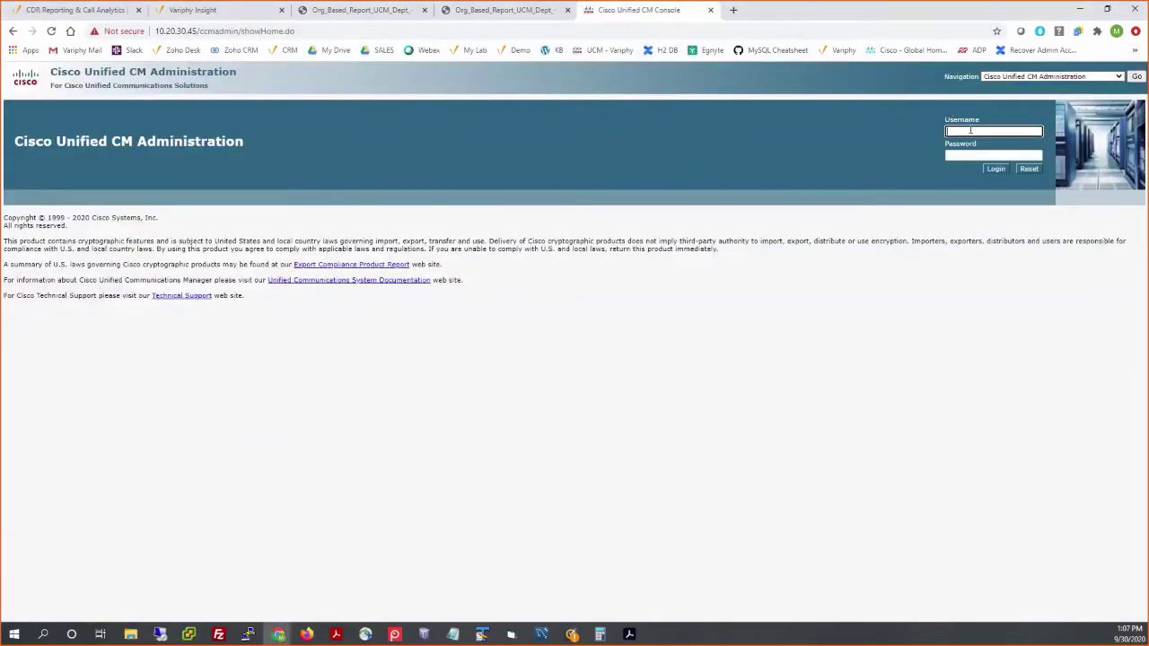
left_click(969, 130)
type("ccmadministrator")
key("Tab")
type("*******")
key("Return")
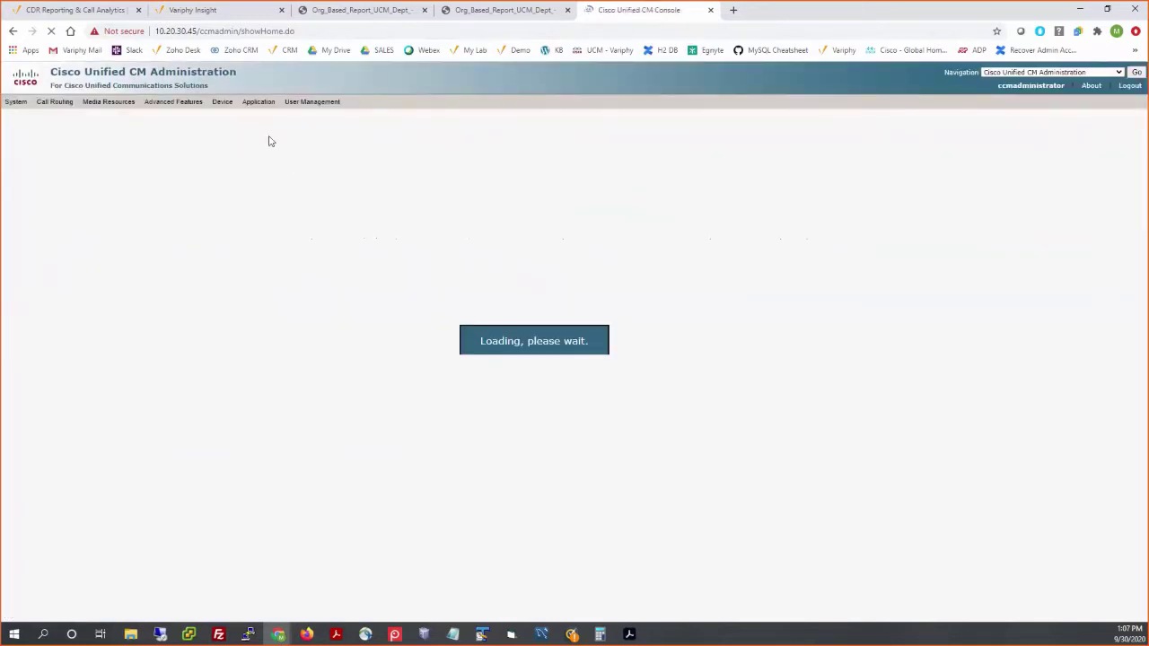
Find all end users and open the record of the user from the call
mouse_move(358, 108)
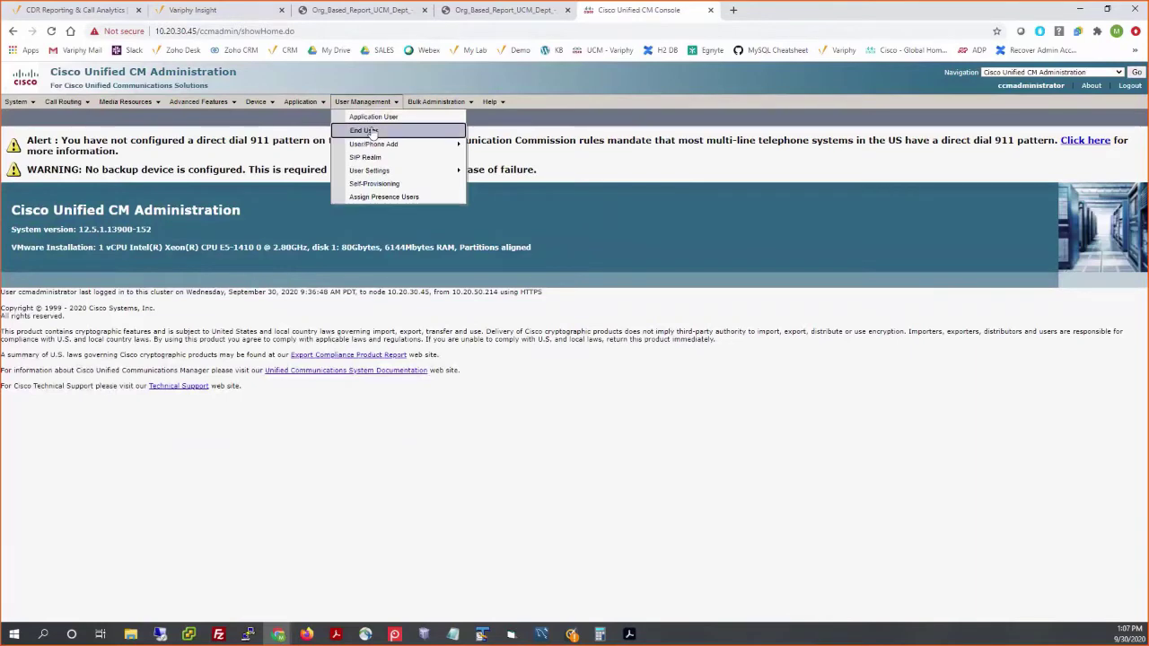
left_click(359, 132)
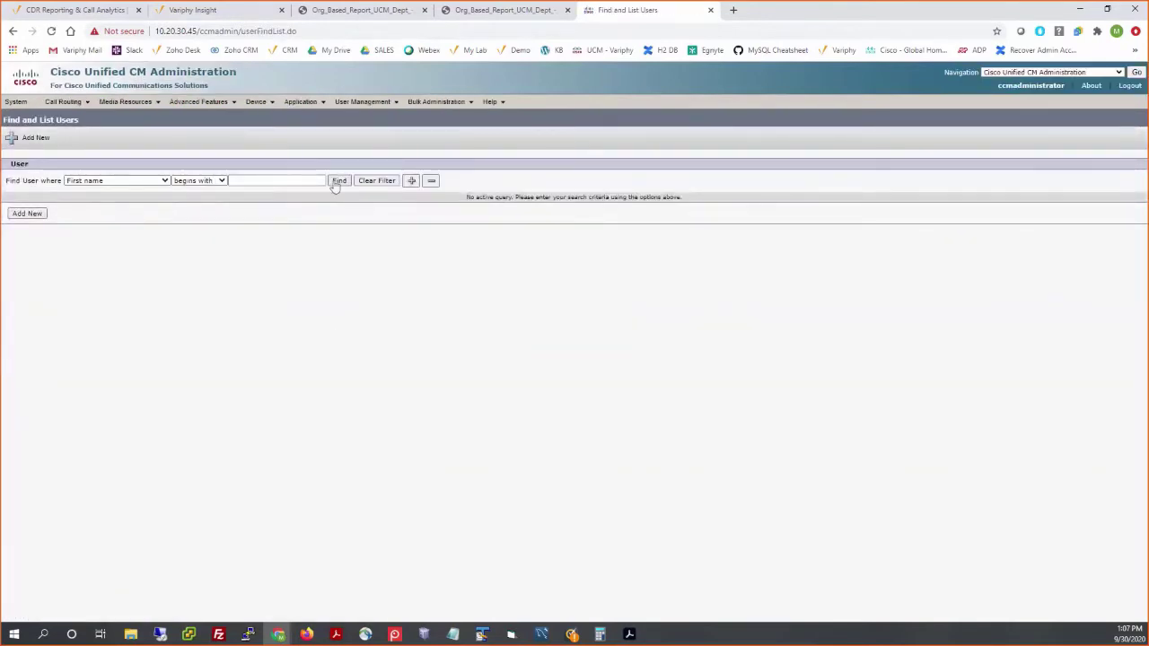
left_click(336, 180)
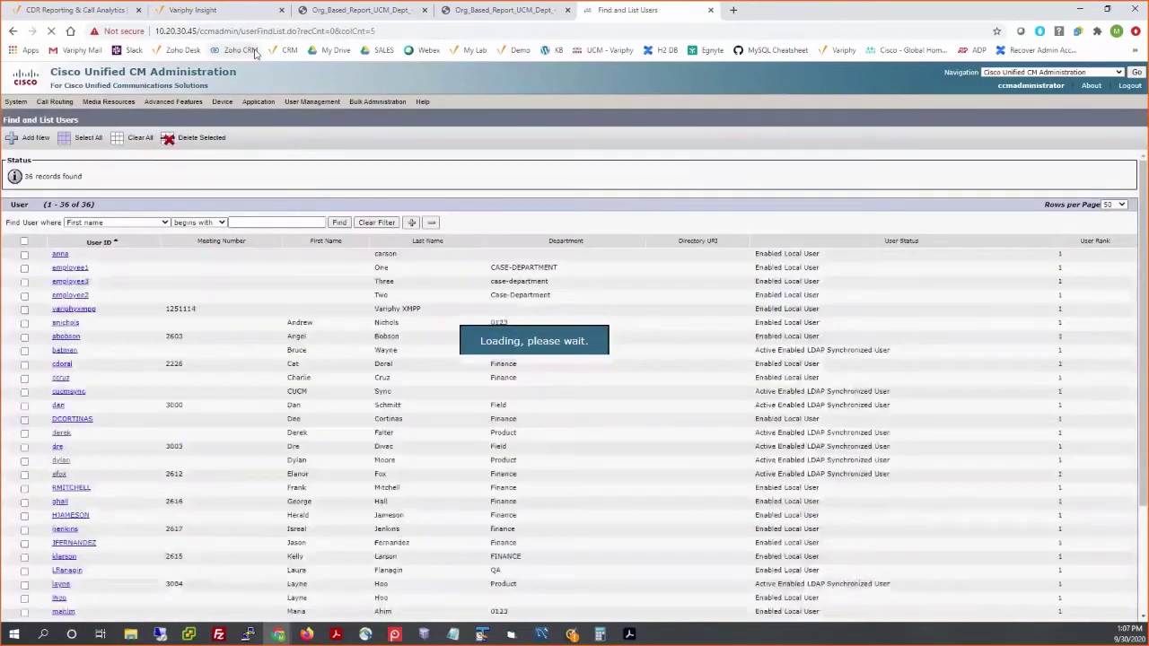
scroll(67, 543, "down", 3)
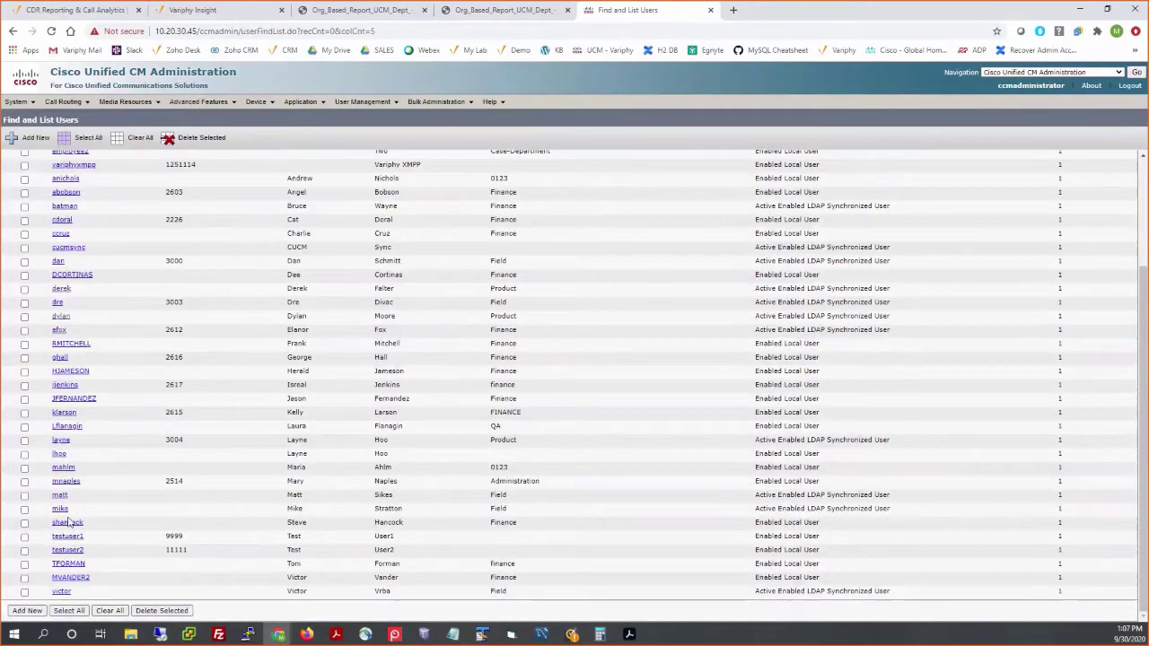
left_click(61, 508)
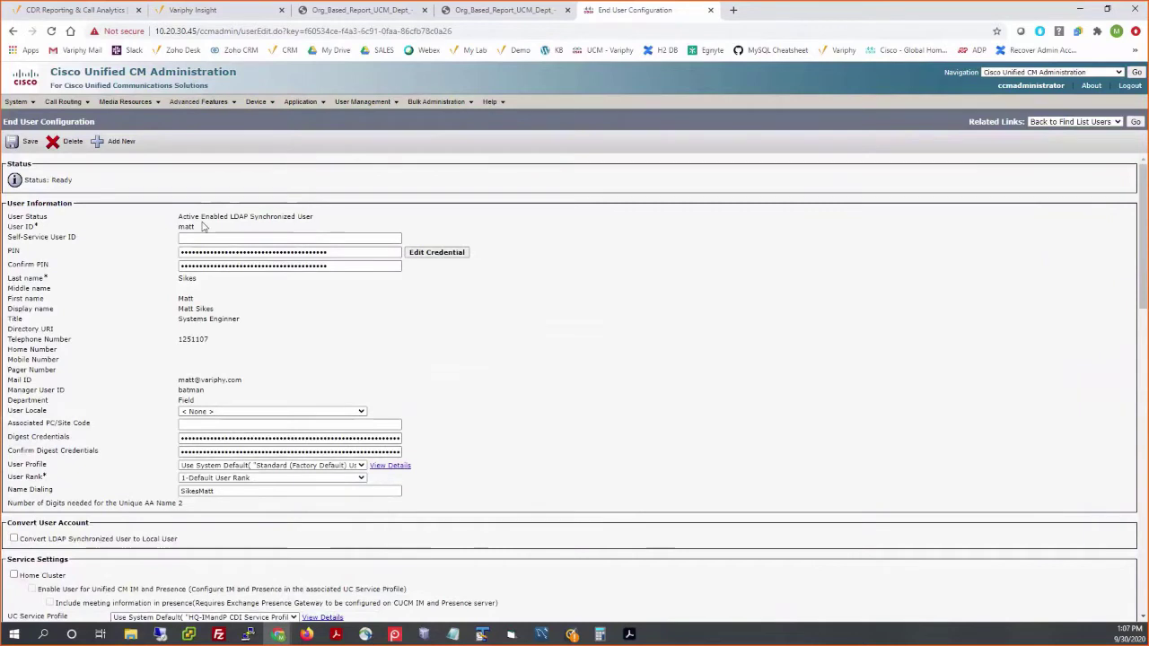
Review the End User Configuration, noting the user is LDAP synchronized with department Field
left_click_drag(180, 219, 319, 221)
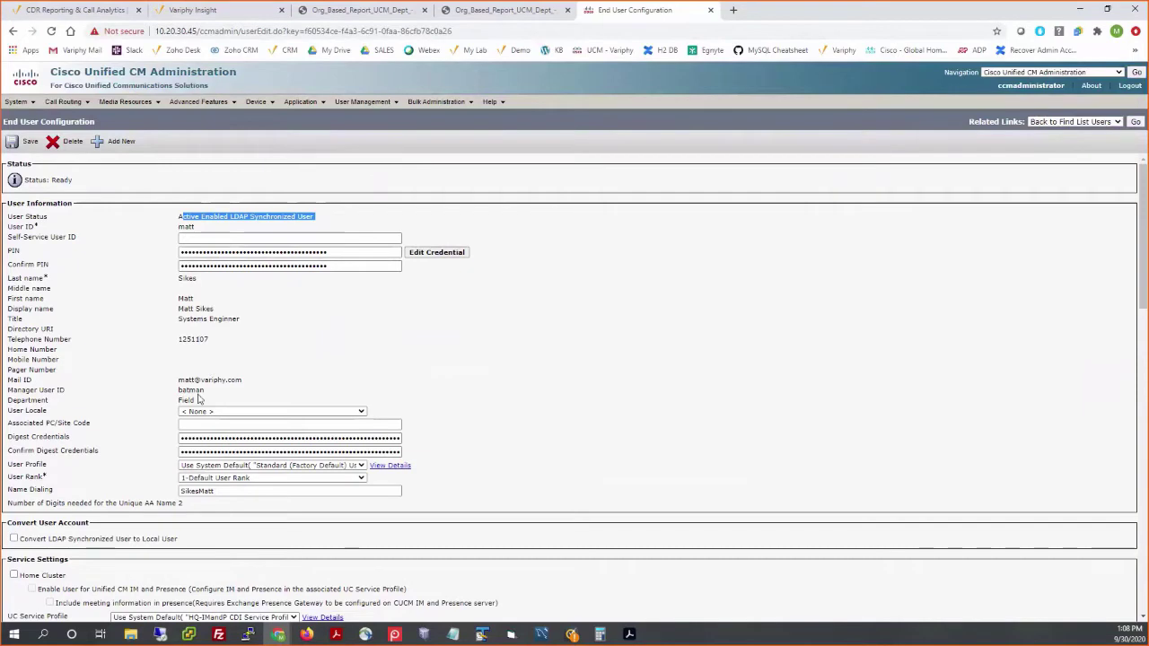
scroll(143, 394, "down", 2)
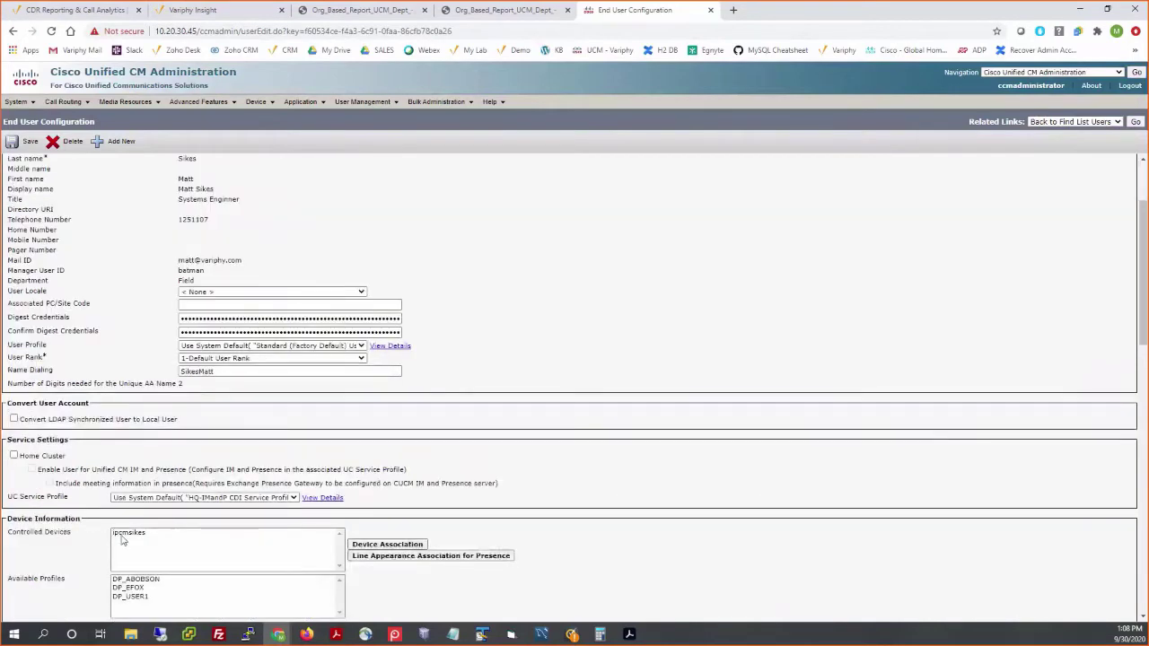
scroll(162, 502, "up", 1)
scroll(166, 494, "up", 2)
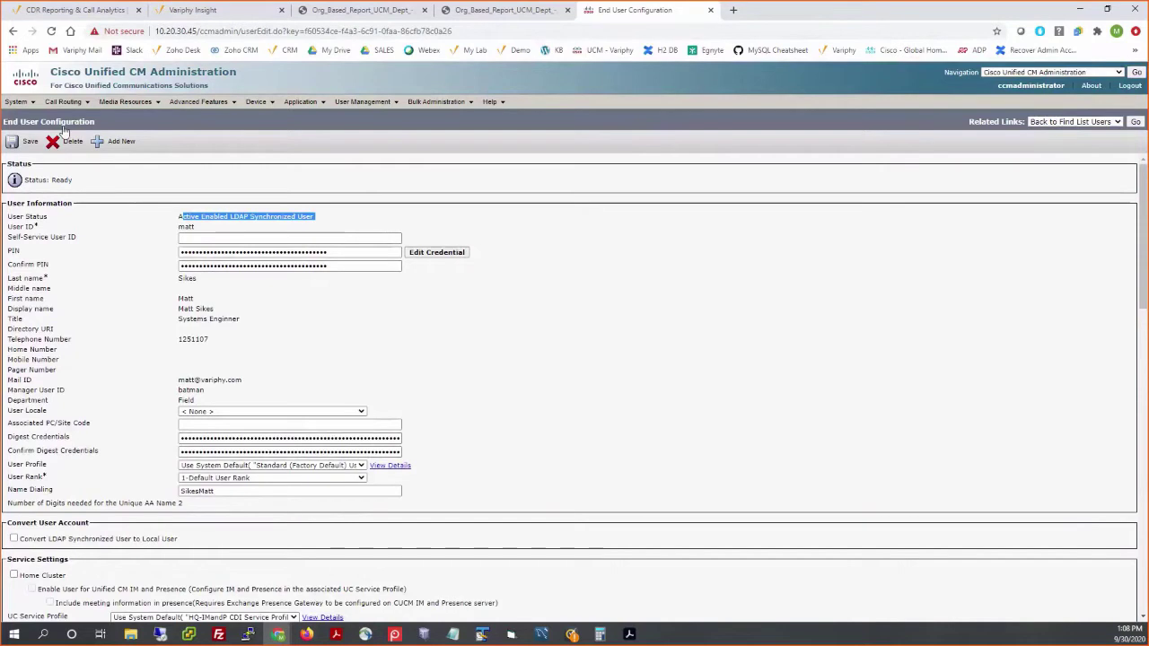
Find the LDAP directories and open the 10.20.30.254 entry
mouse_move(30, 103)
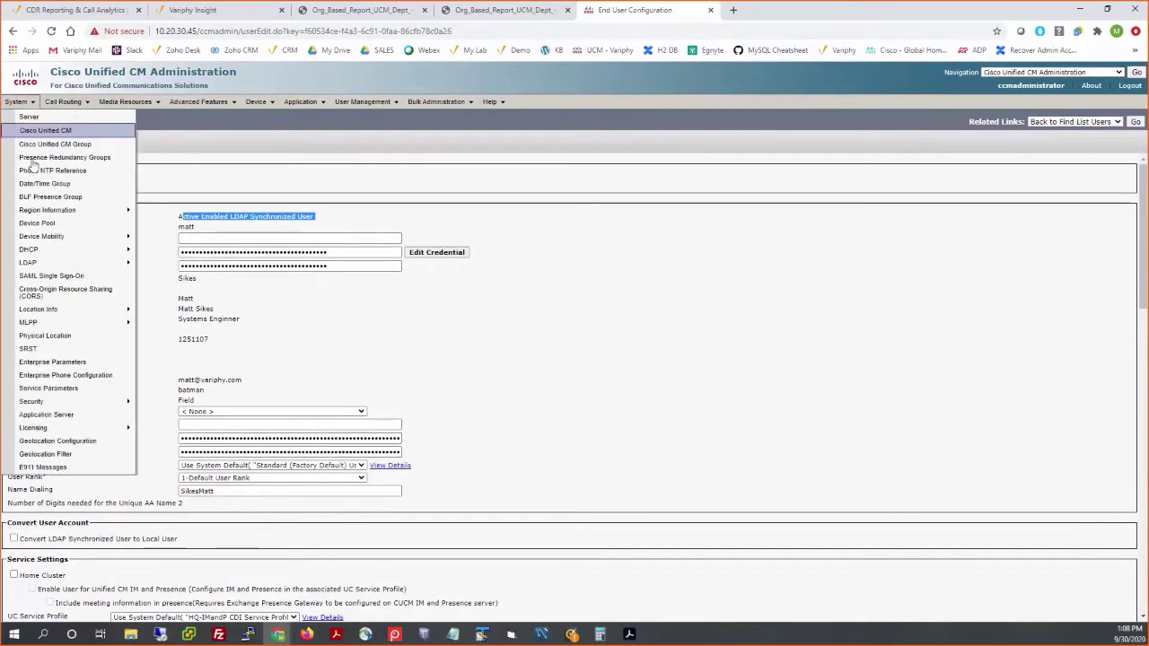
mouse_move(51, 255)
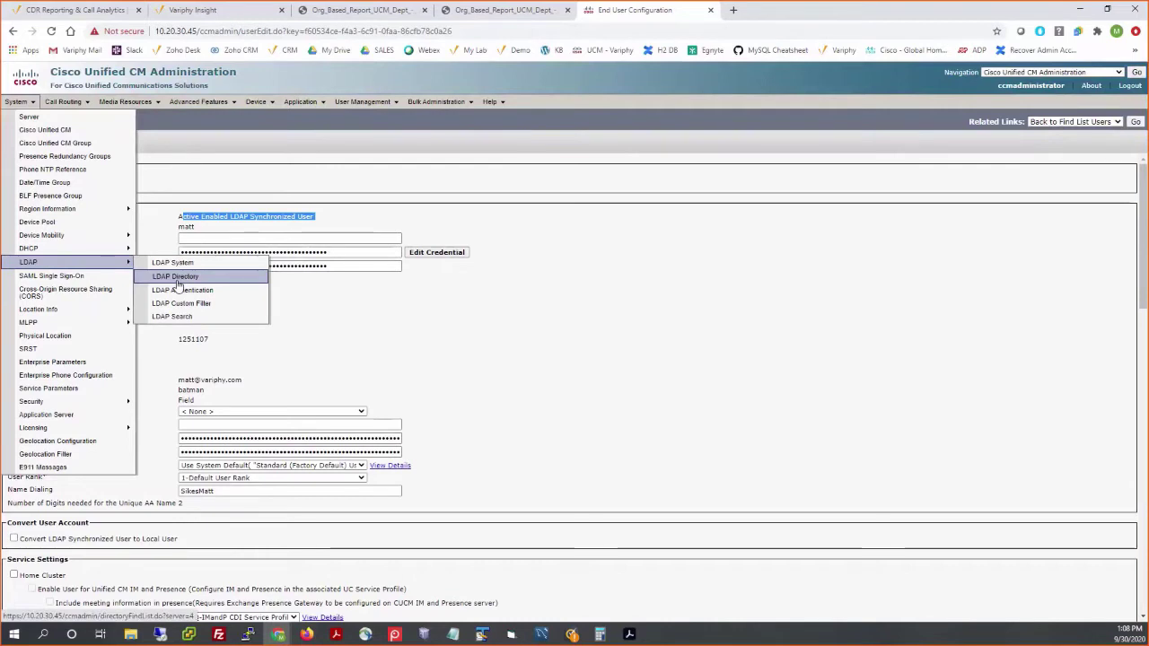
left_click(174, 277)
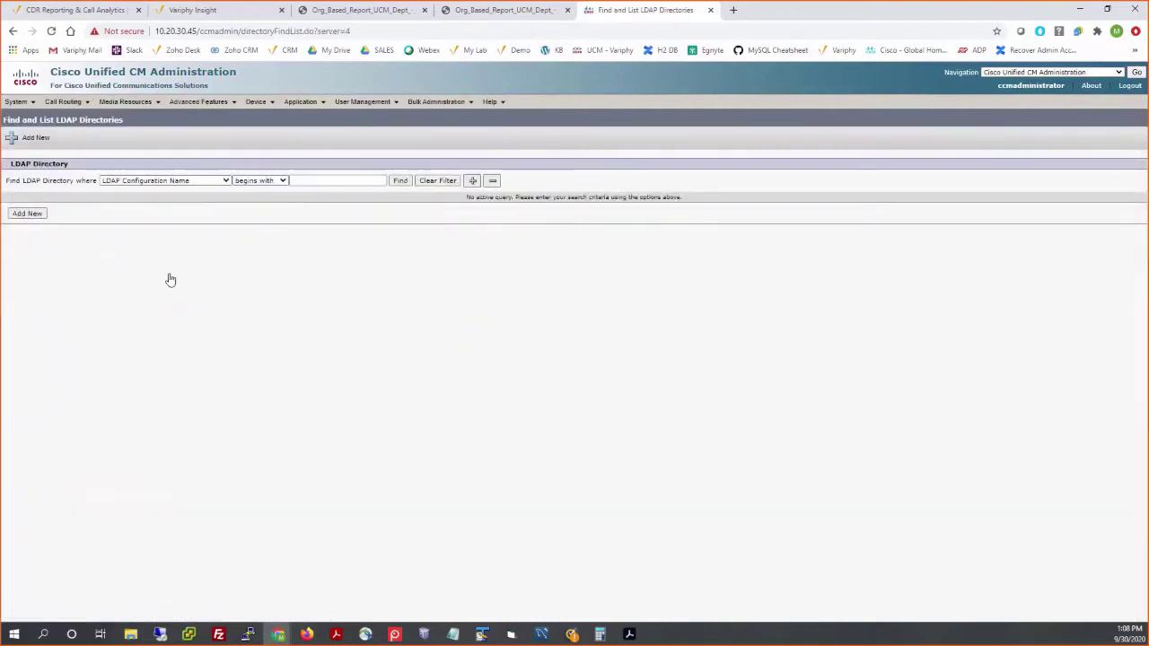
left_click(398, 182)
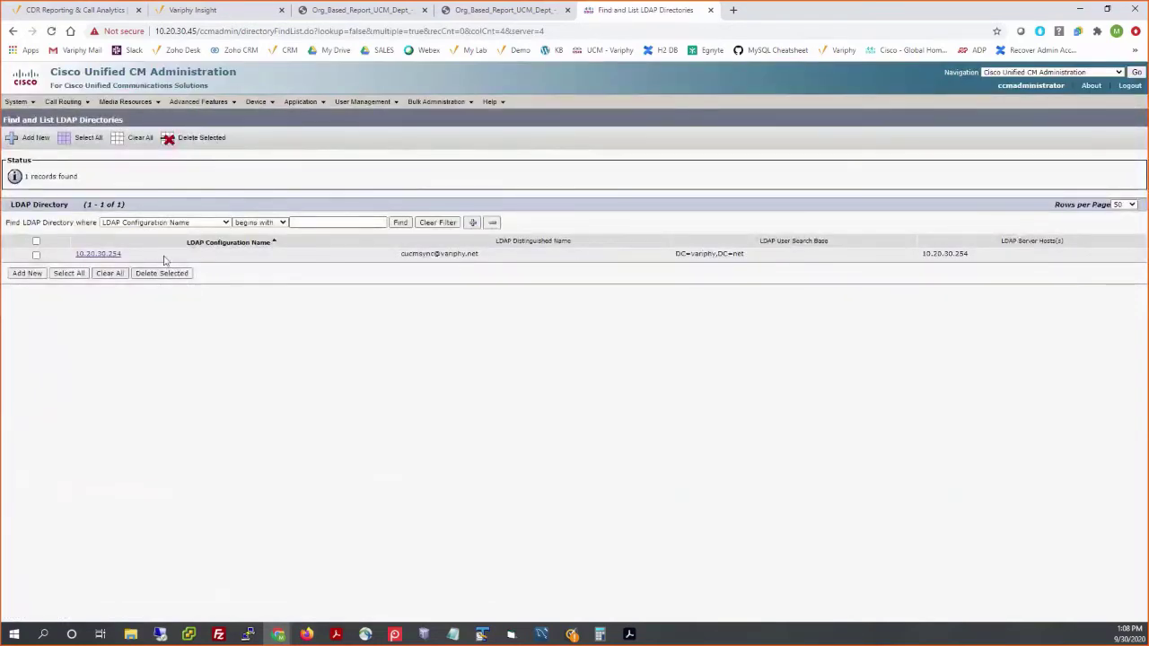
left_click(98, 254)
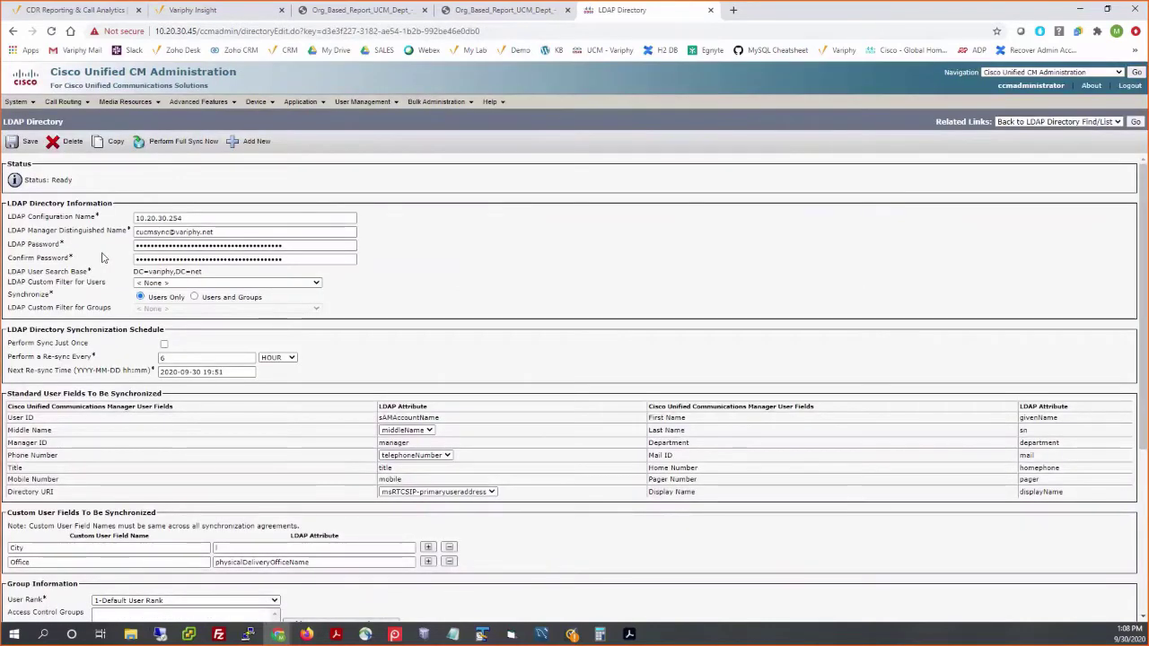
Review the standard synchronized fields, including Department, and the custom fields City and Office
left_click_drag(5, 393, 164, 395)
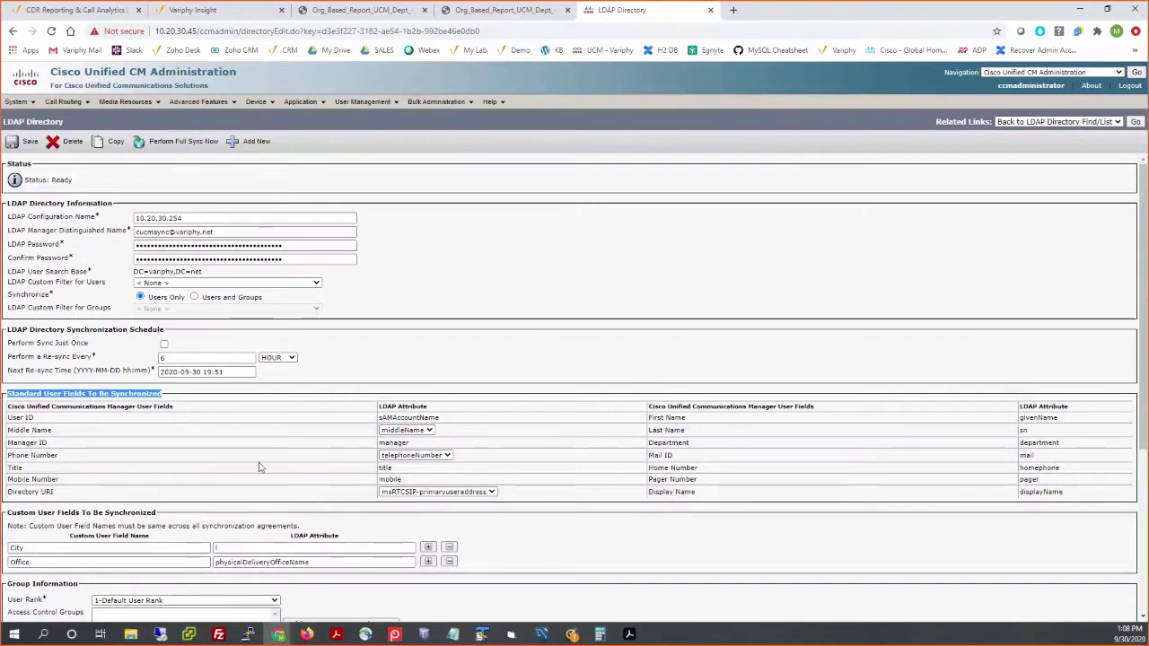
left_click_drag(8, 513, 158, 514)
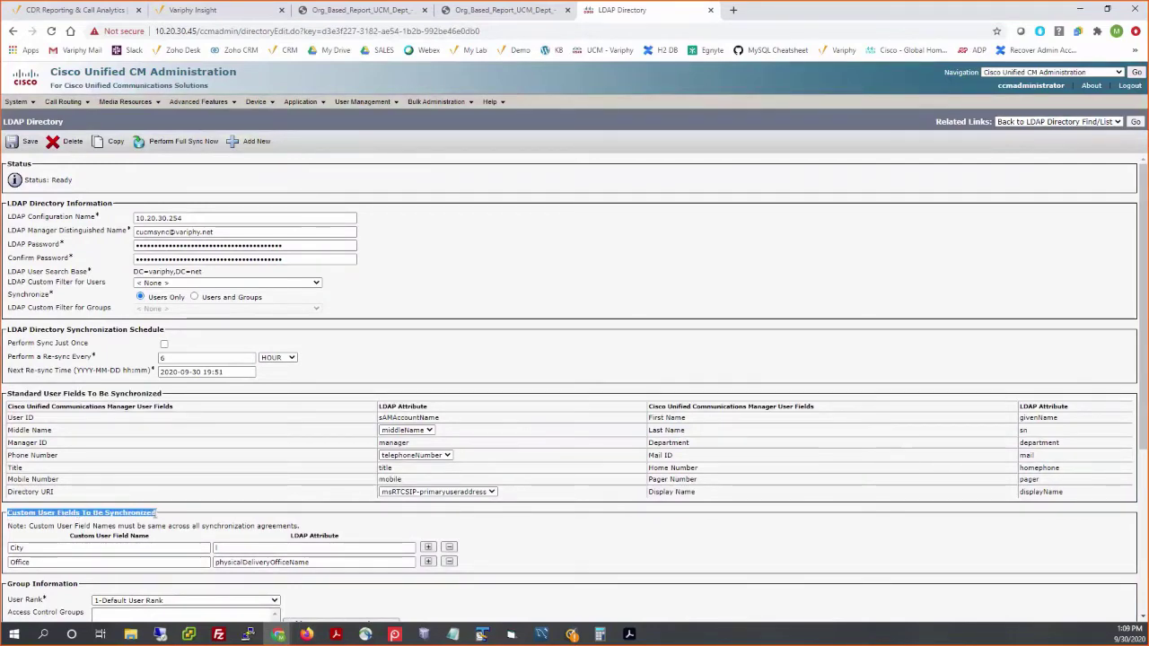
scroll(165, 482, "down", 1)
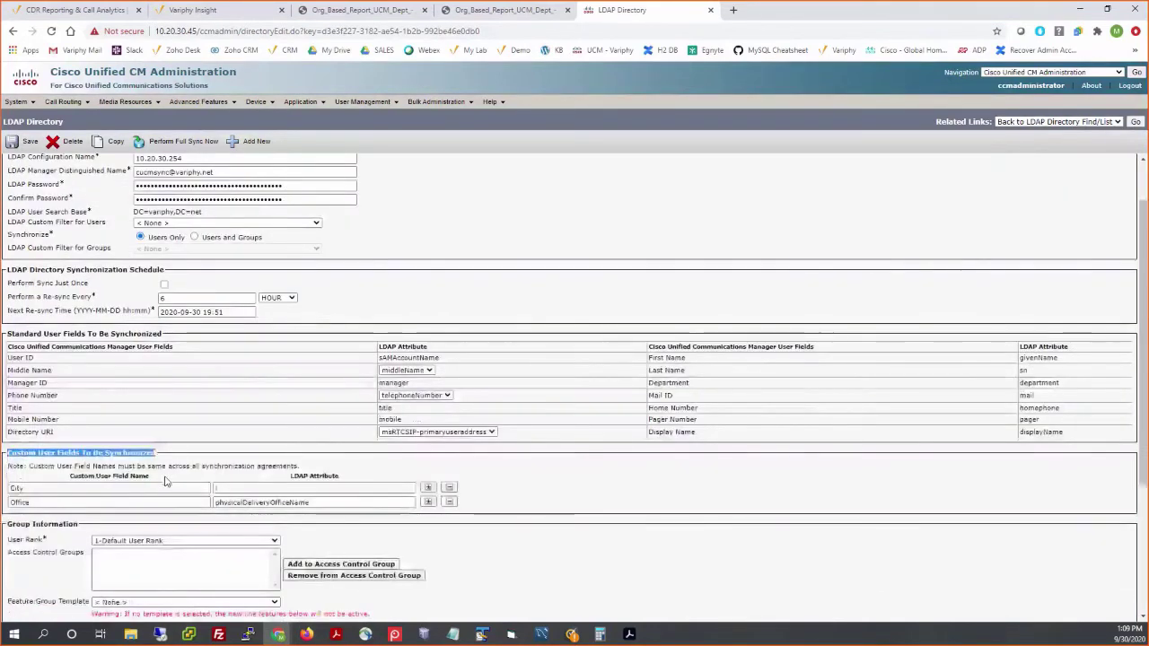